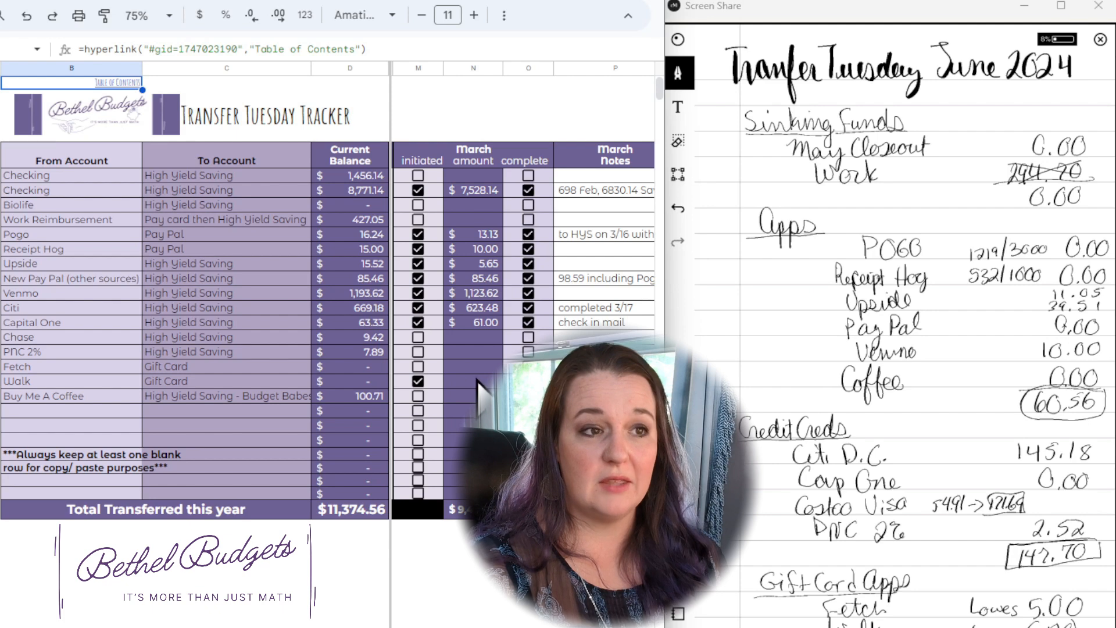
Step: In the June section, mark the Upside transfer as initiated and set its amount to 50.56
drag(607, 193, 613, 425)
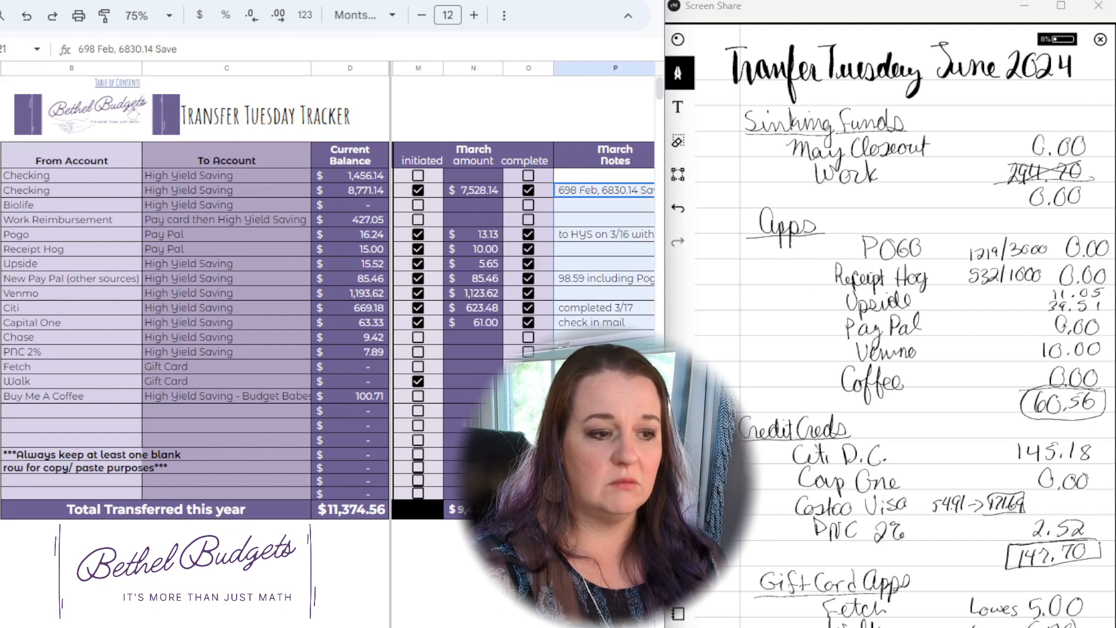
scroll(523, 325, right, 10)
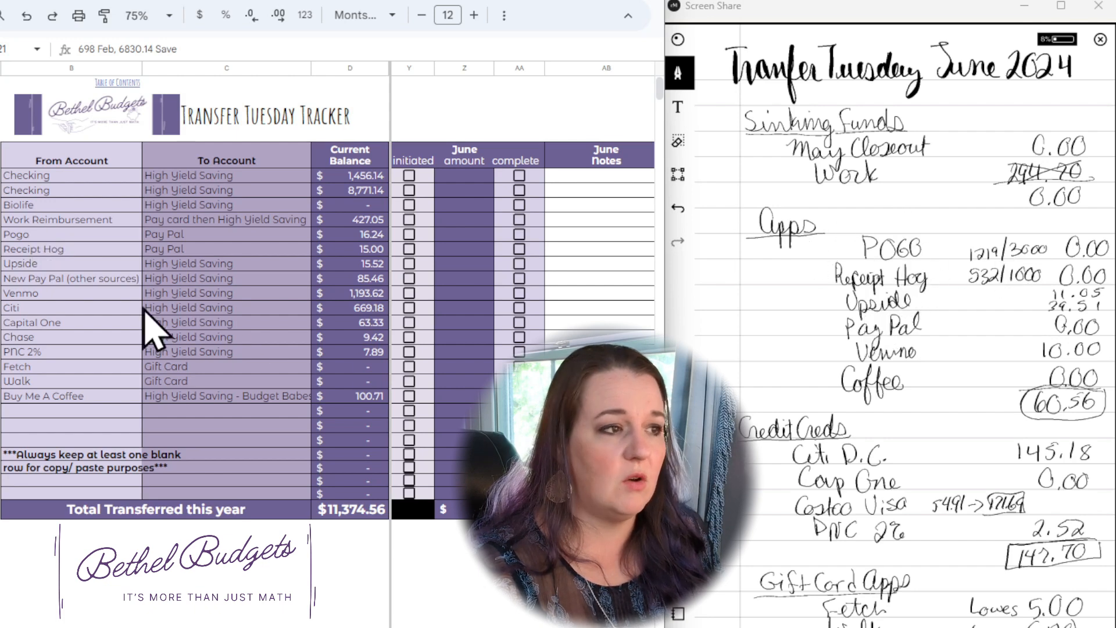
click(409, 263)
click(457, 266)
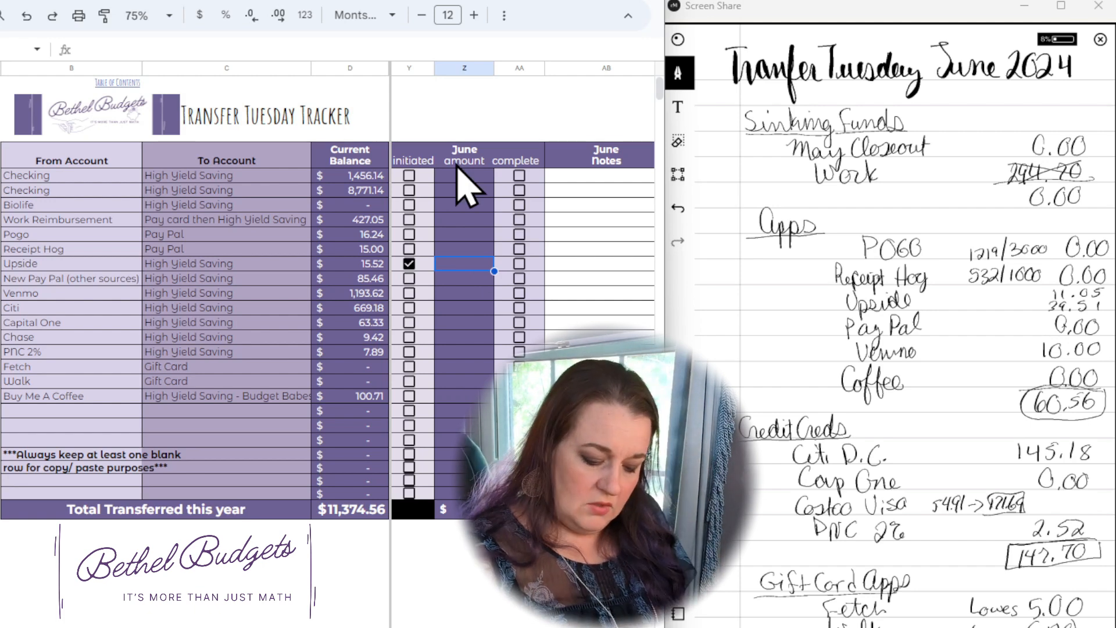
text(50.56)
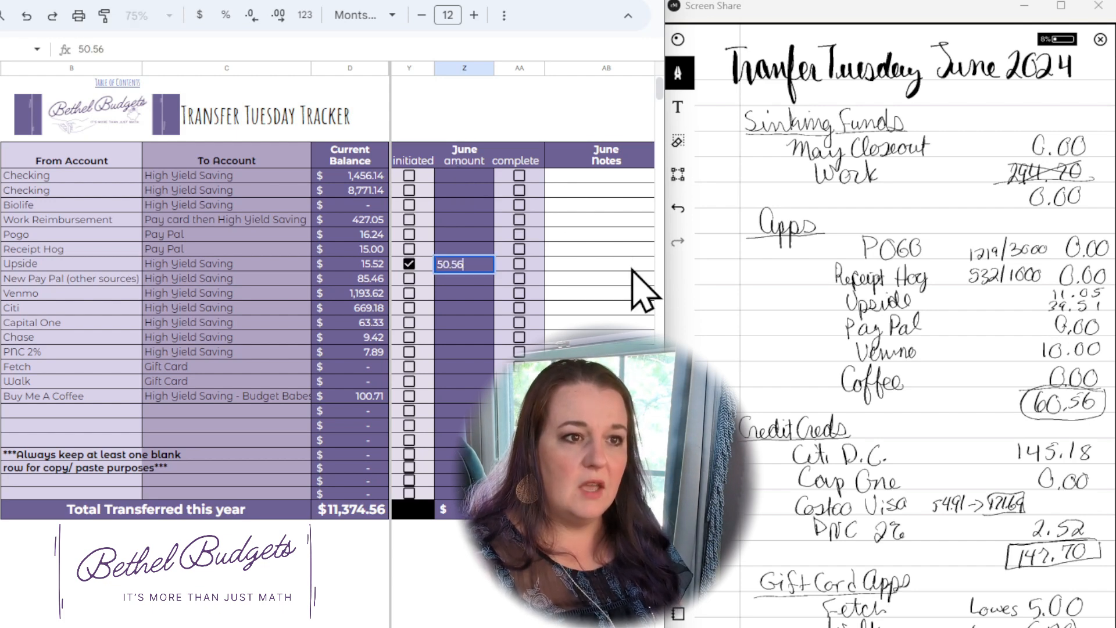
Step: Add a June note to the Upside row splitting the amount: 11.05 followed by the person's first name, then 39.51 Spending
click(628, 249)
key(Down)
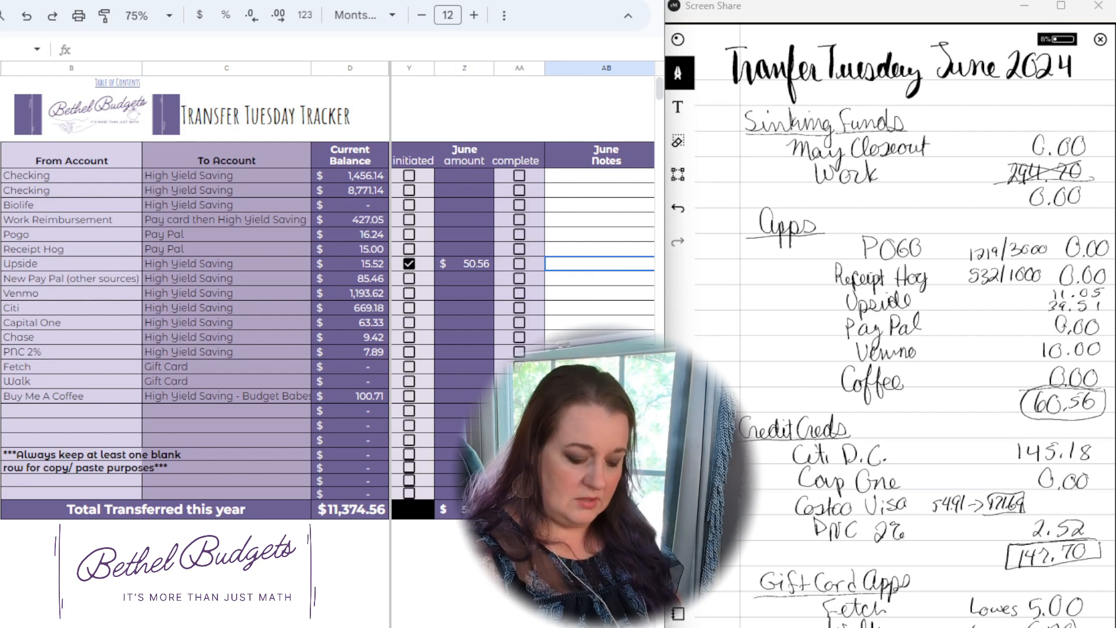
text(11.05)
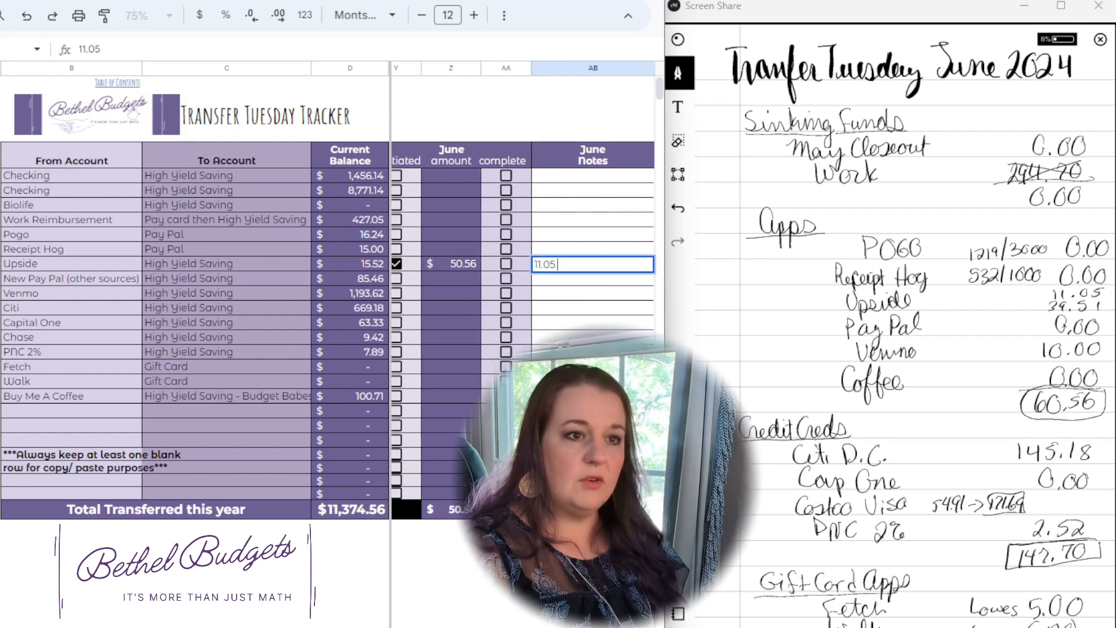
text( Megan)
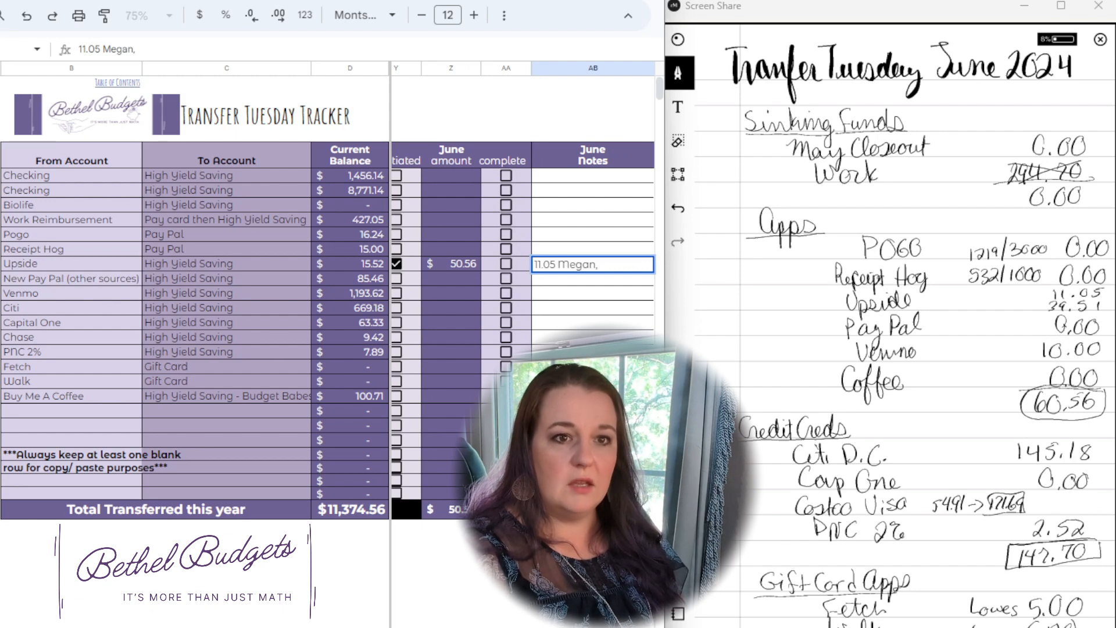
text(, 39)
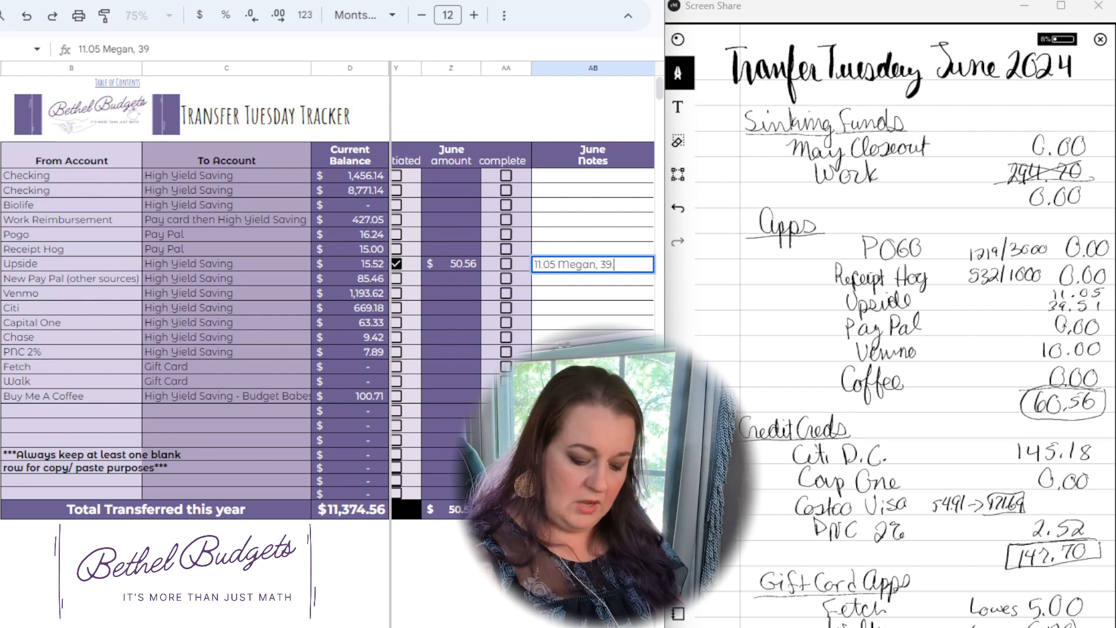
text(.51 Spending)
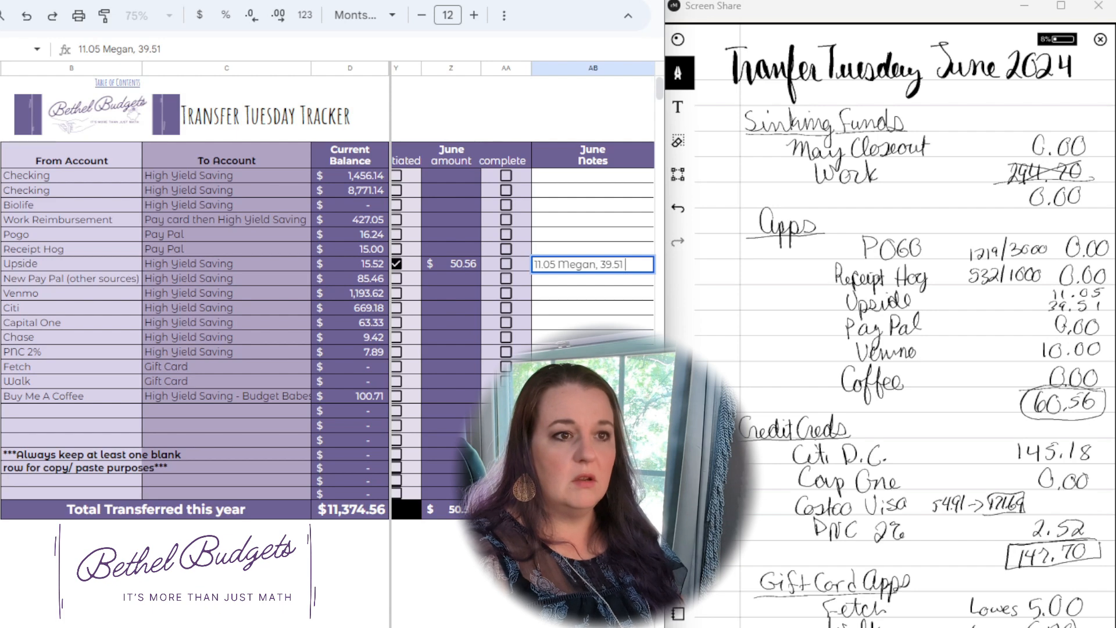
key(Return)
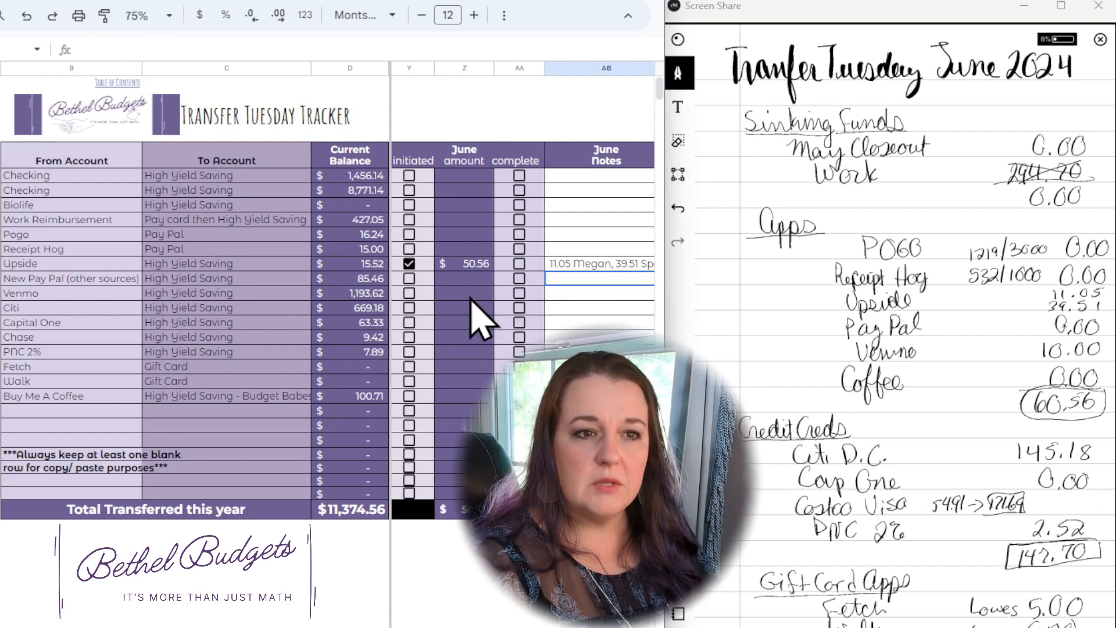
Step: Mark the June Venmo transfer as initiated and set its amount to 10
click(409, 294)
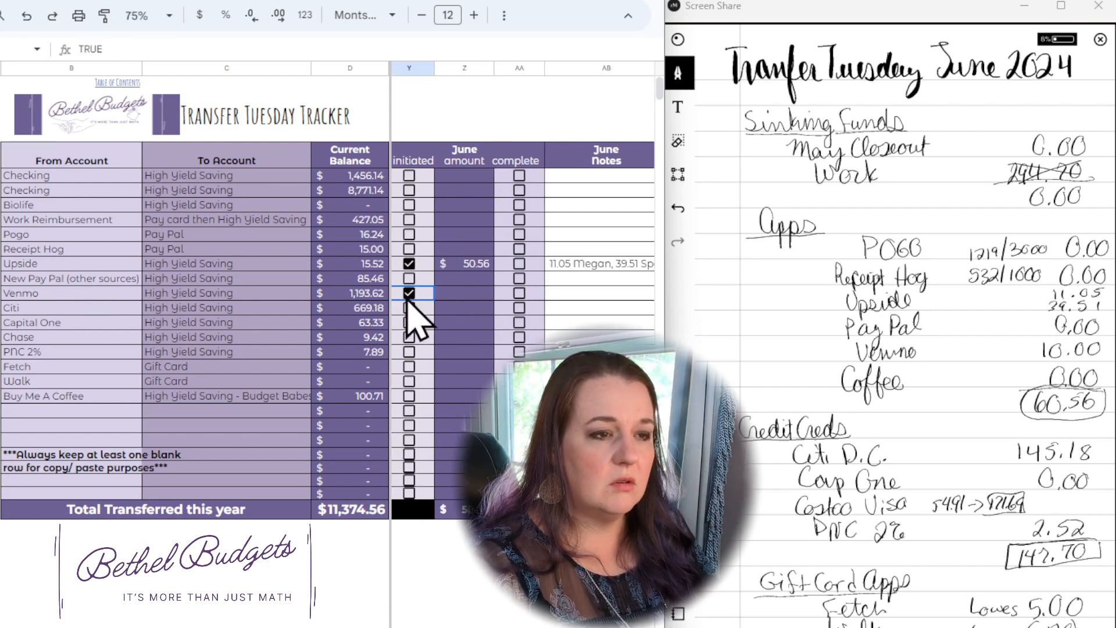
click(456, 297)
text(10)
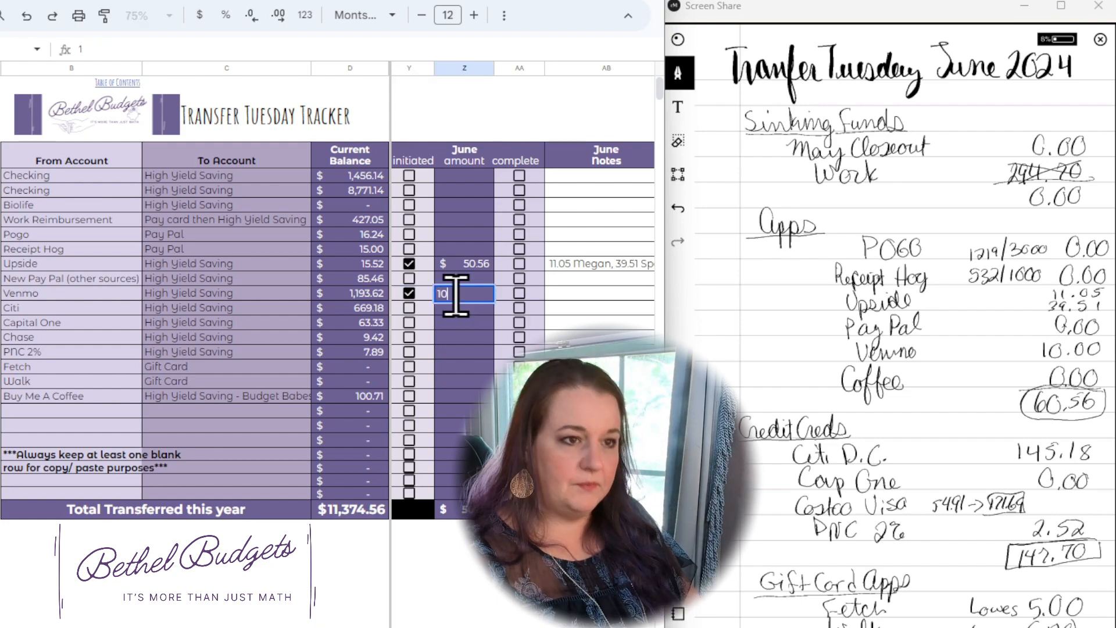
key(Tab)
key(Tab)
Step: Mark the June Citi transfer as initiated and set its amount to 145.18
scroll(457, 324, down, 1)
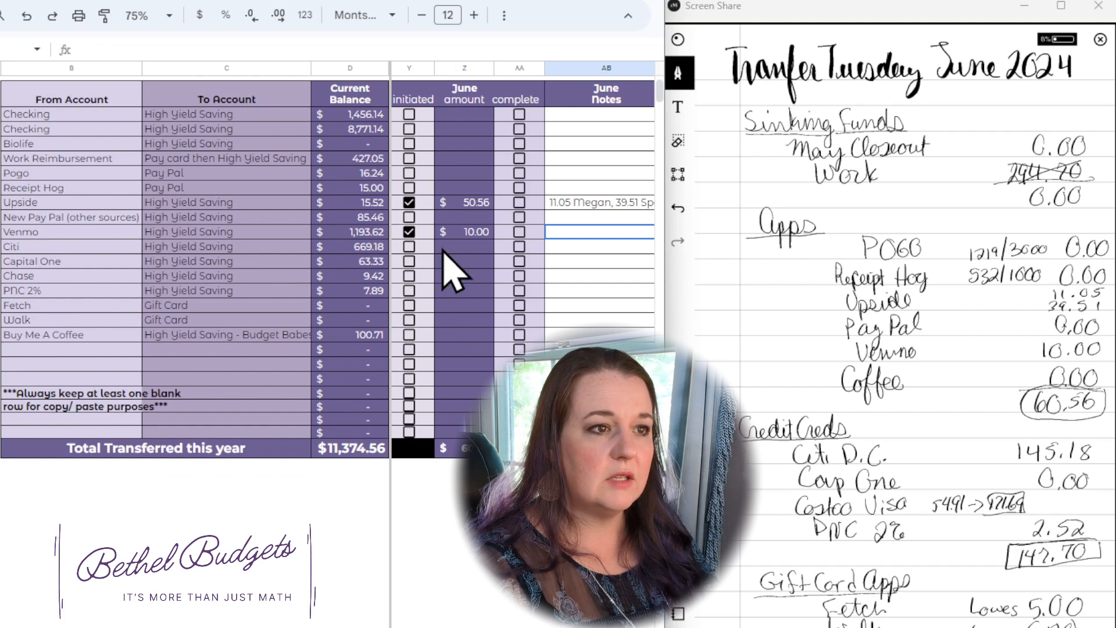
click(409, 246)
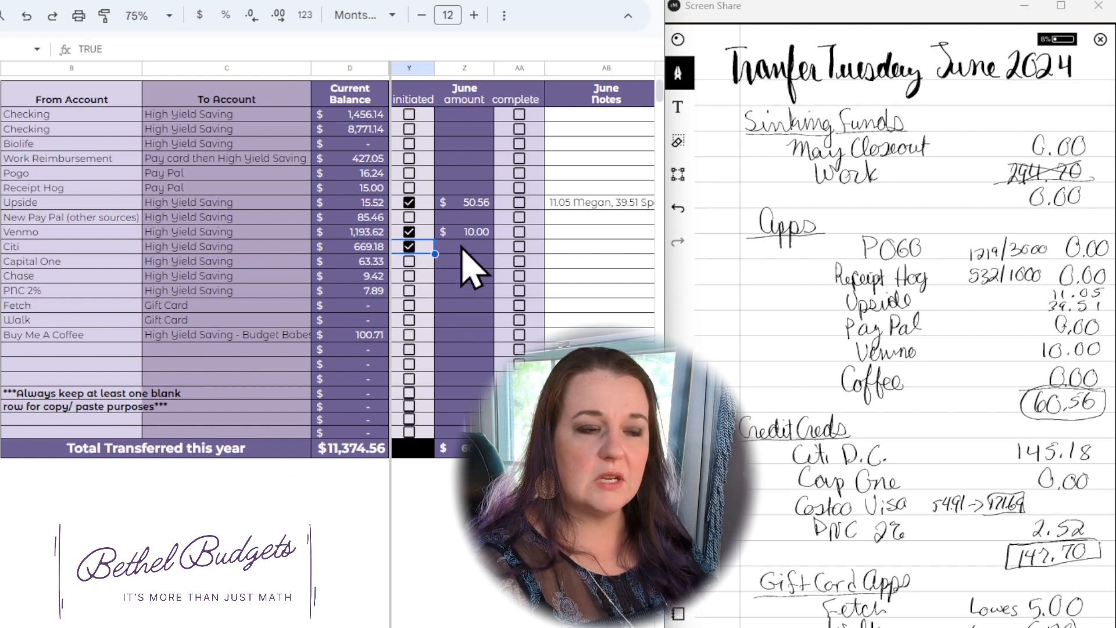
click(462, 246)
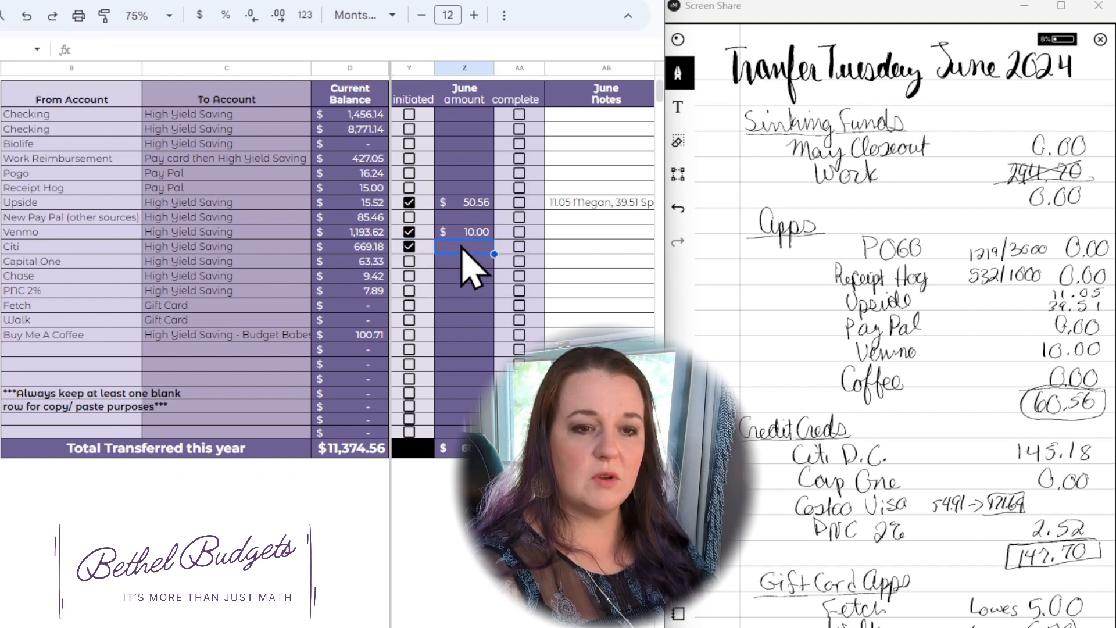
text(145)
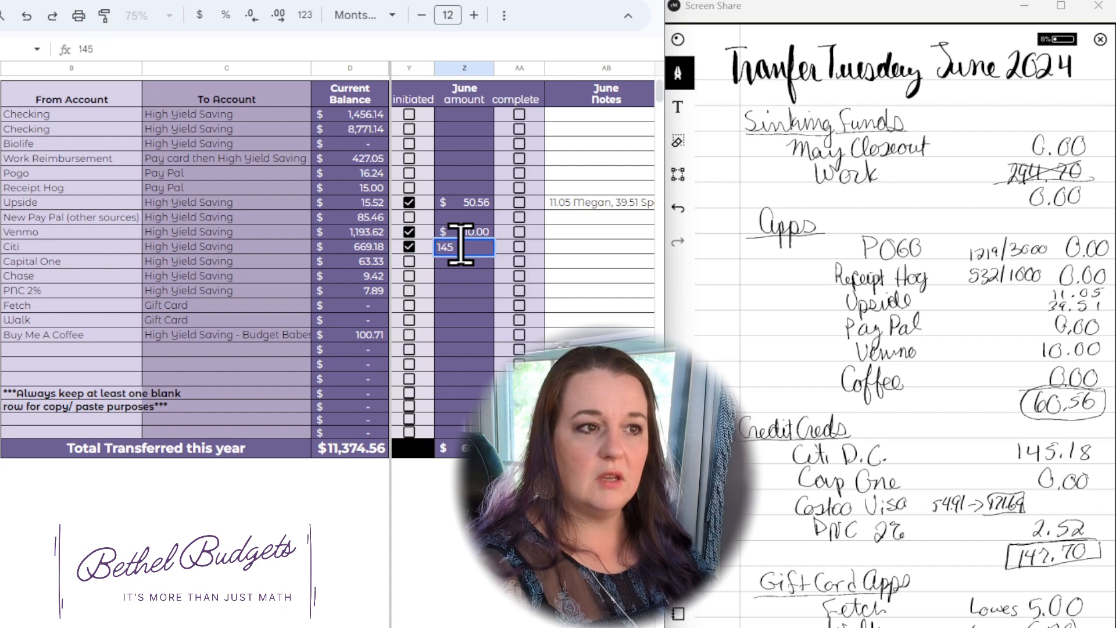
text(.18)
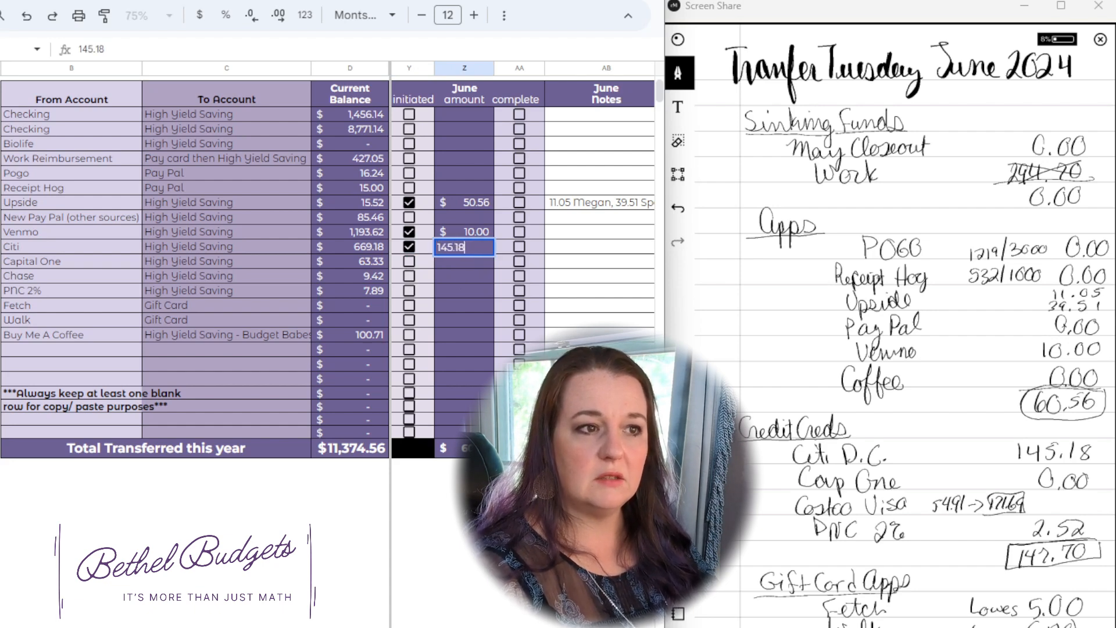
key(Return)
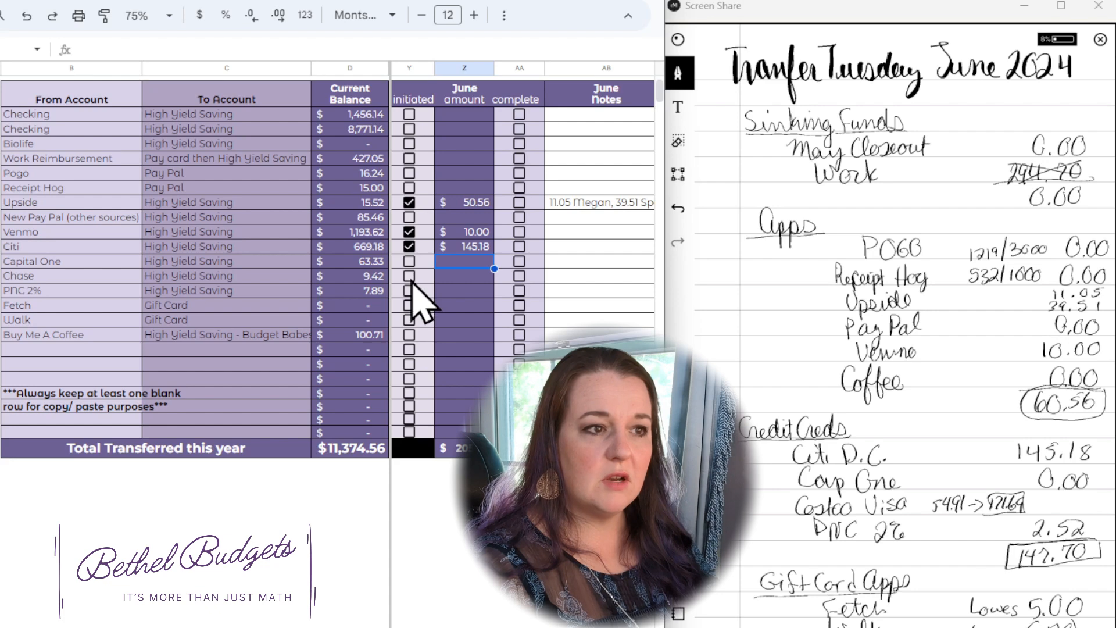
Step: Mark the June PNC 2% transfer as initiated and set its amount to 2.52
click(409, 290)
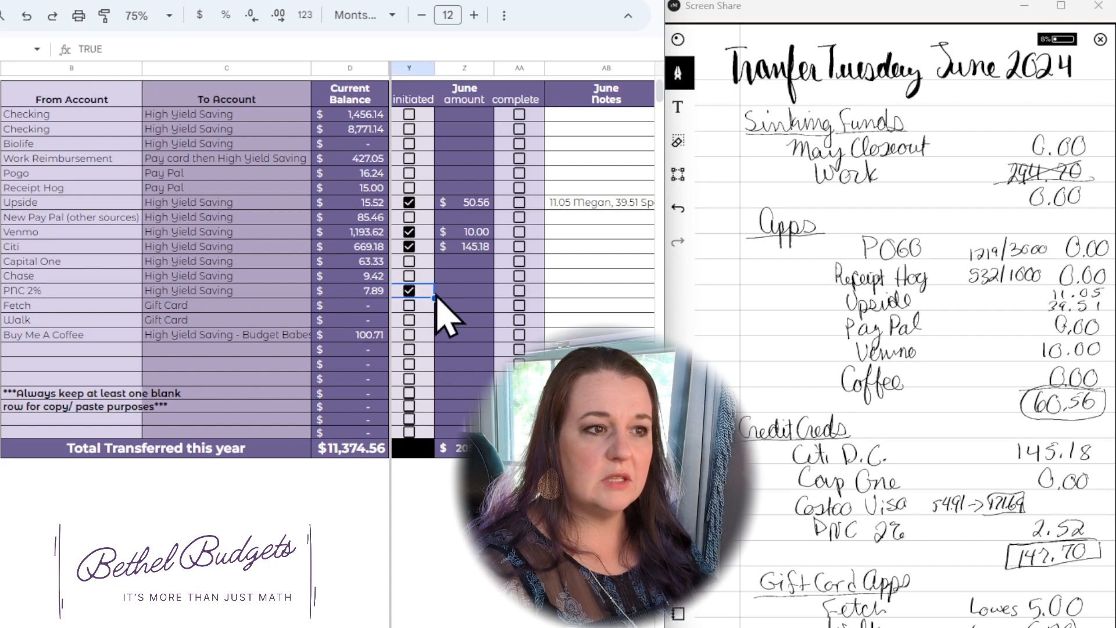
click(458, 292)
double_click(454, 289)
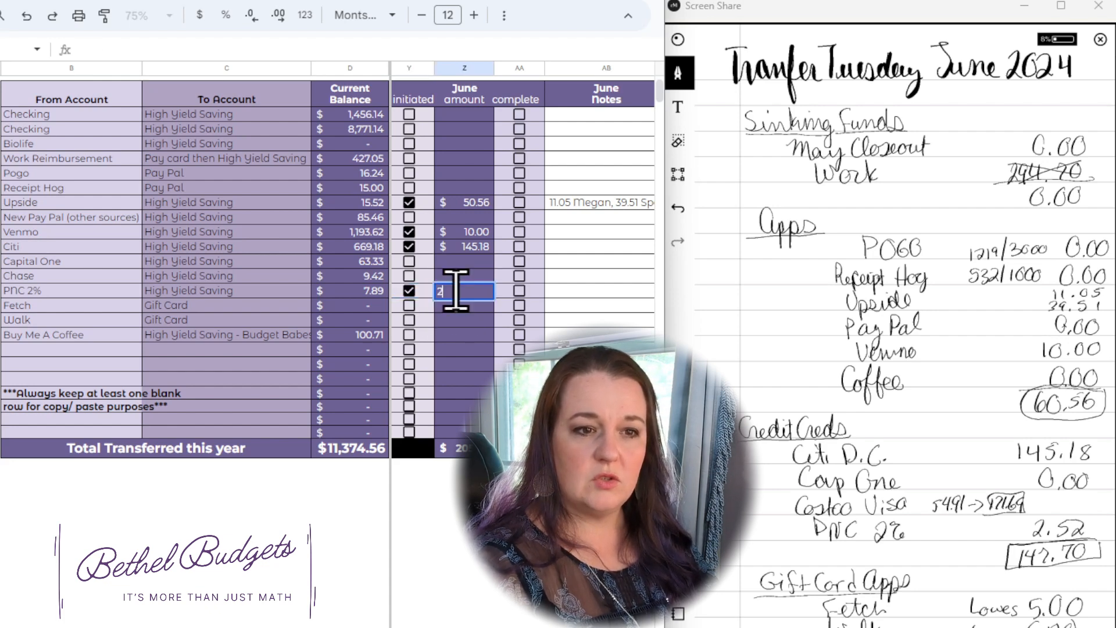
text(2.52)
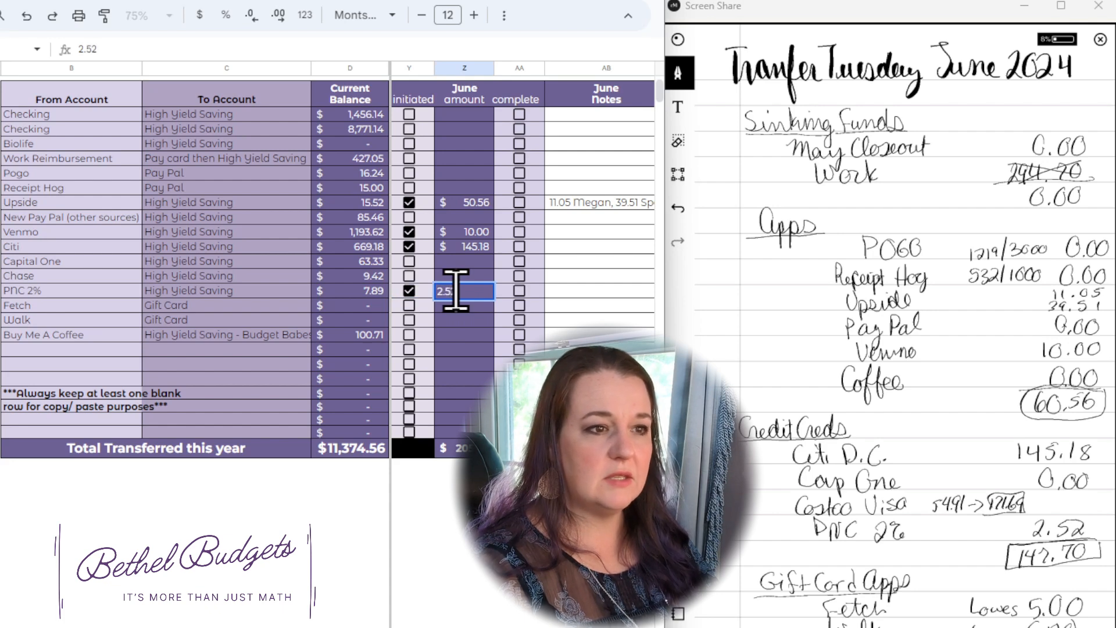
key(Return)
Step: Mark the June Fetch and Walk gift card transfers as initiated, with an amount of 10 for each
click(409, 305)
click(454, 306)
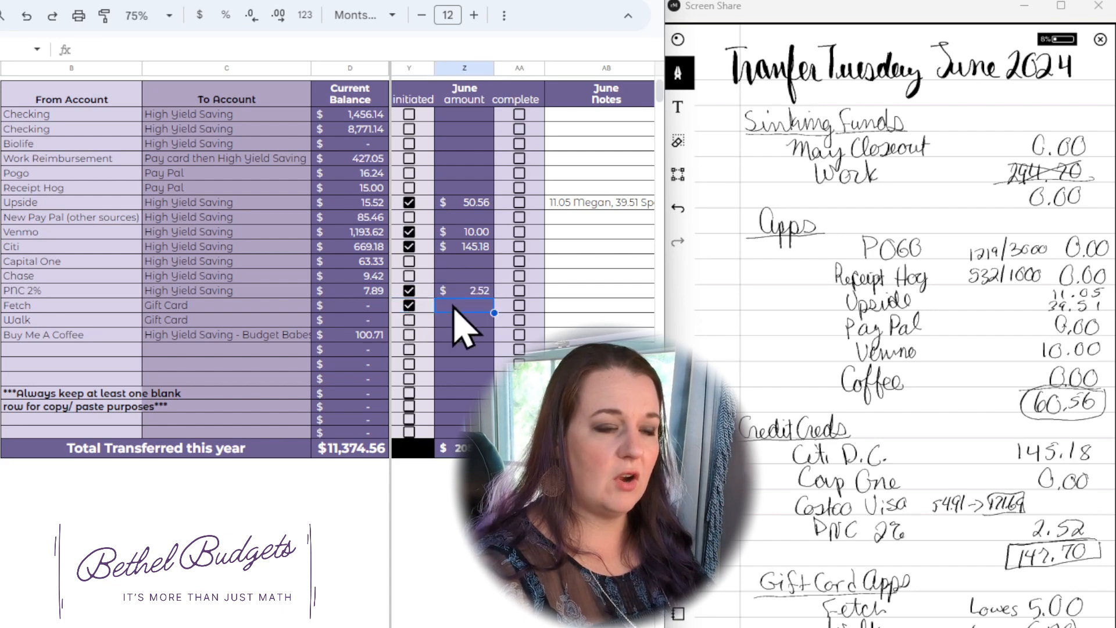
double_click(449, 302)
text(10)
key(Return)
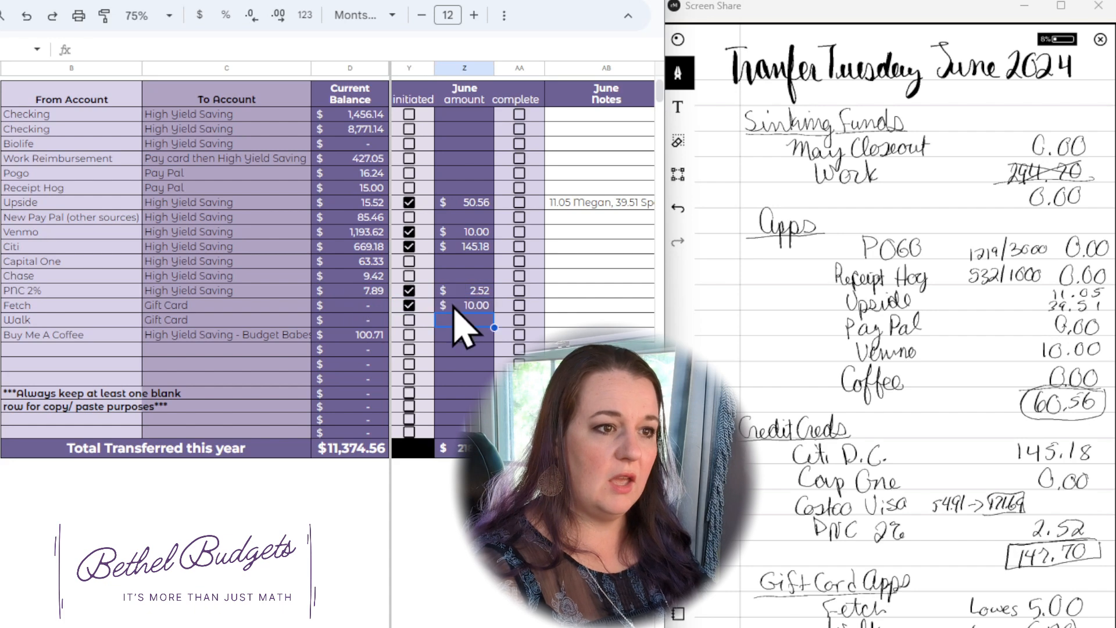
click(409, 320)
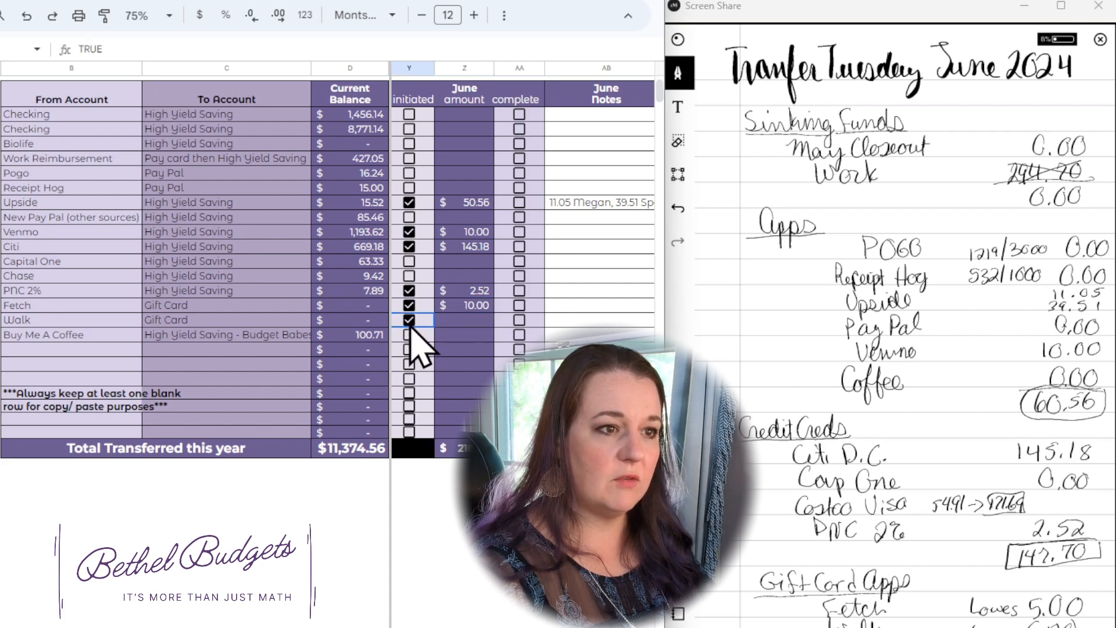
click(474, 320)
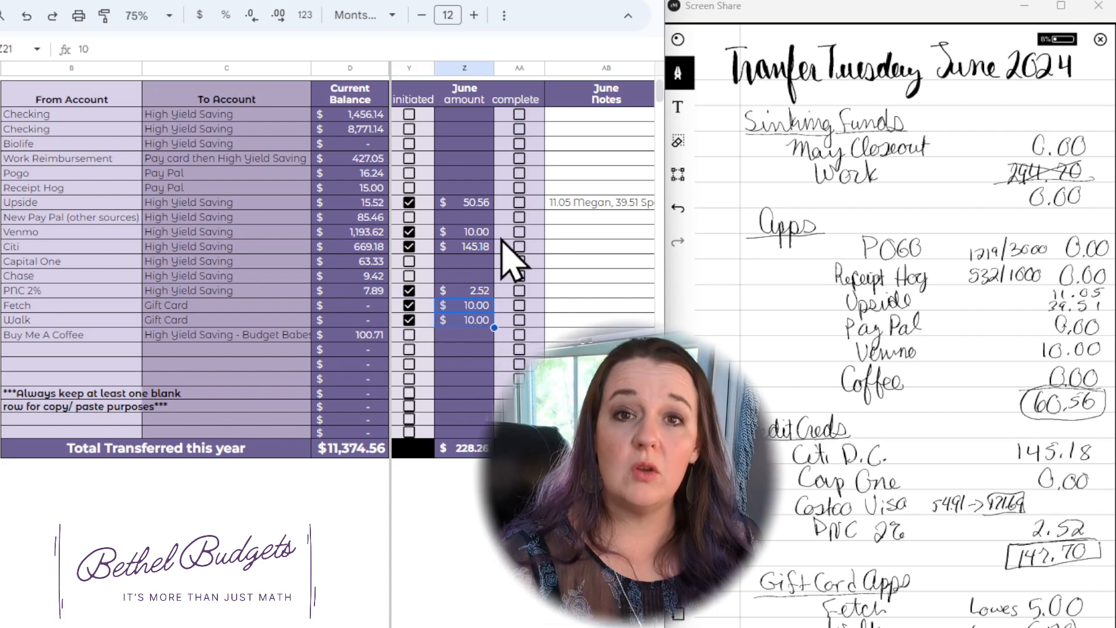